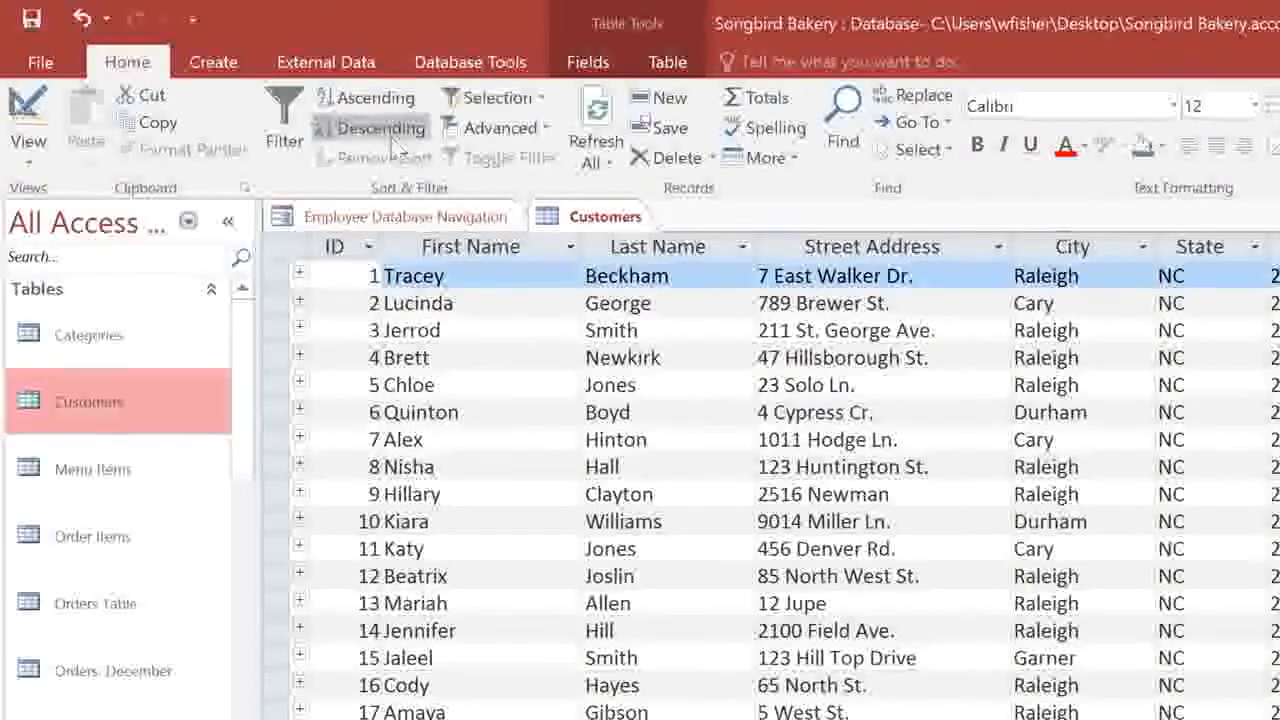
Create a new query in Design view and add only the Customers table to it.
left_click(240, 72)
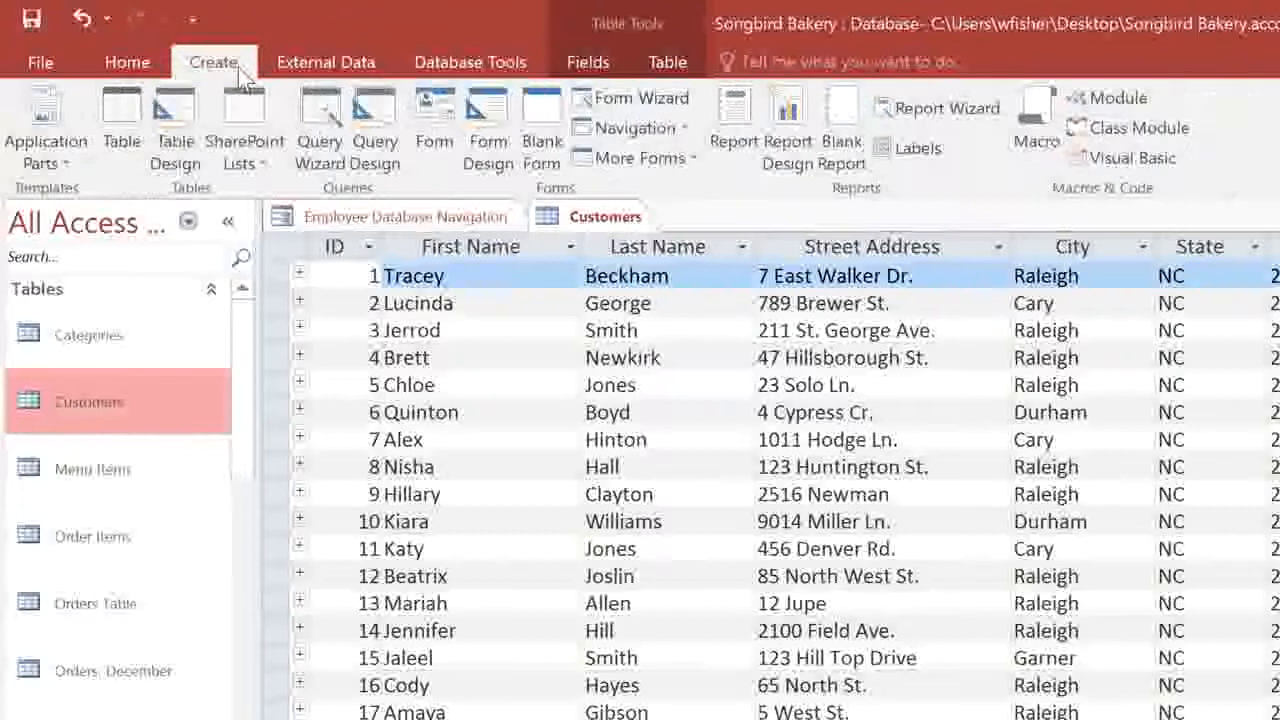
left_click(381, 113)
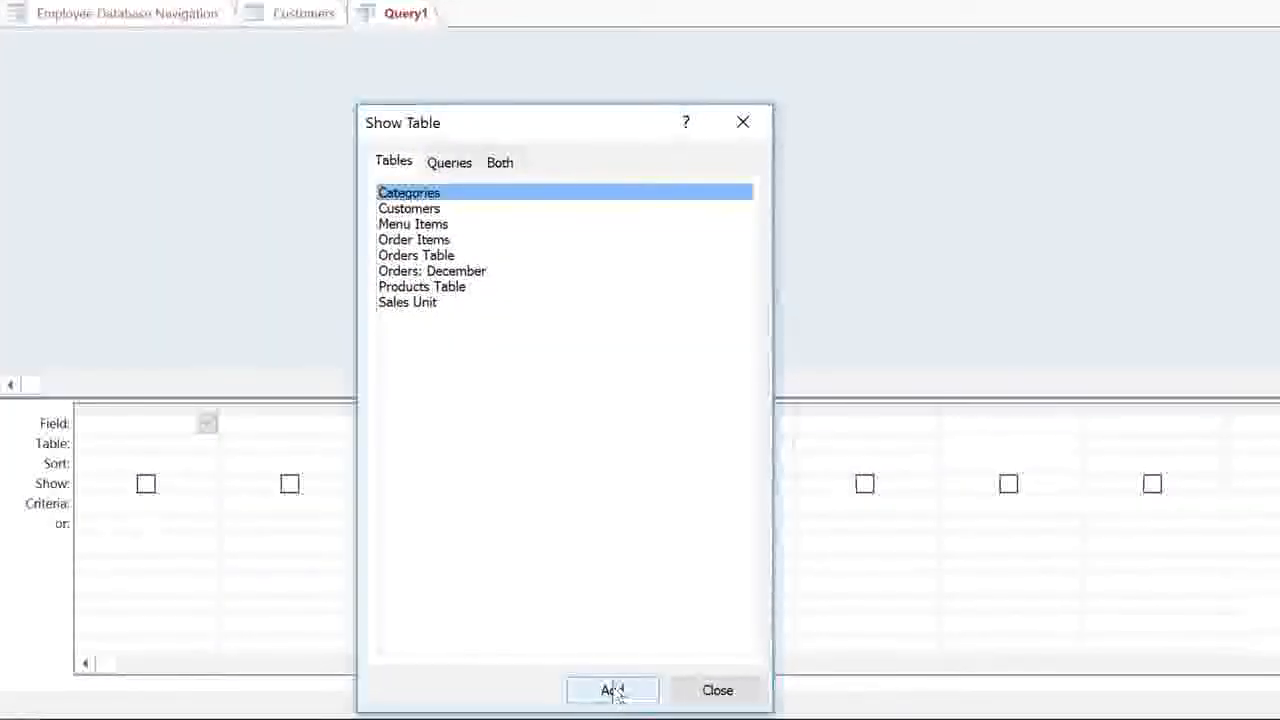
left_click(480, 209)
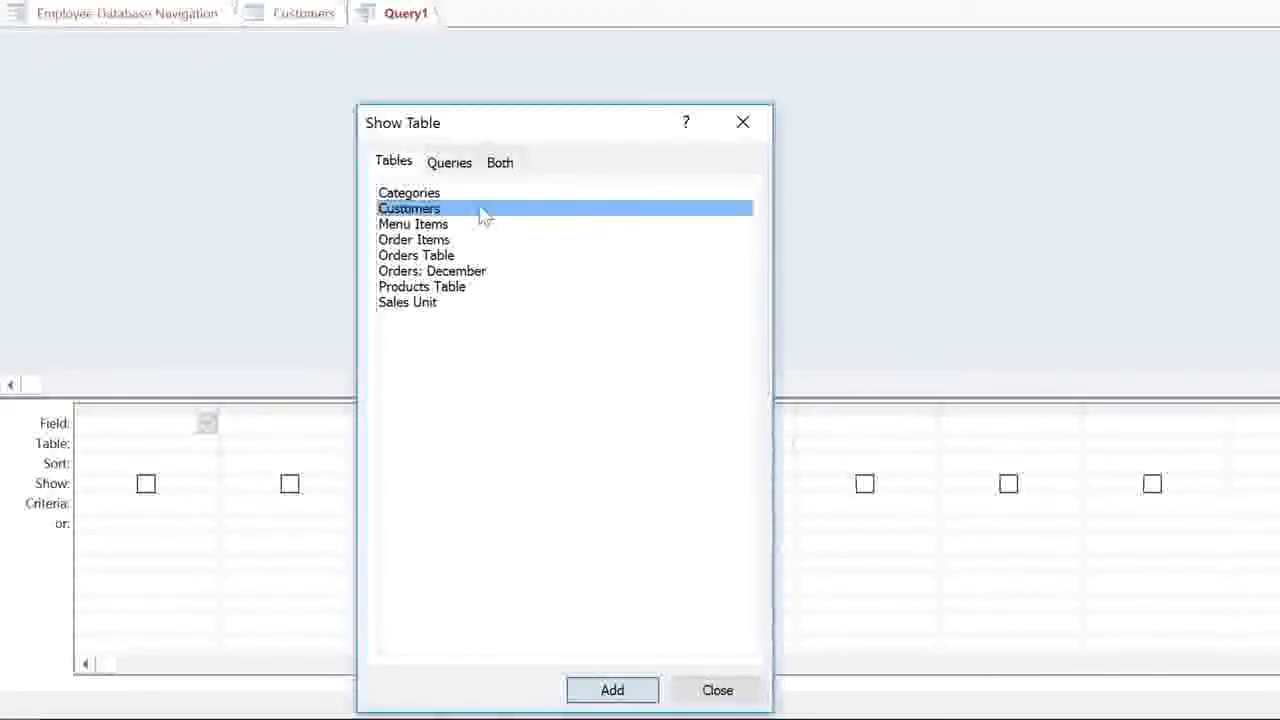
left_click(620, 684)
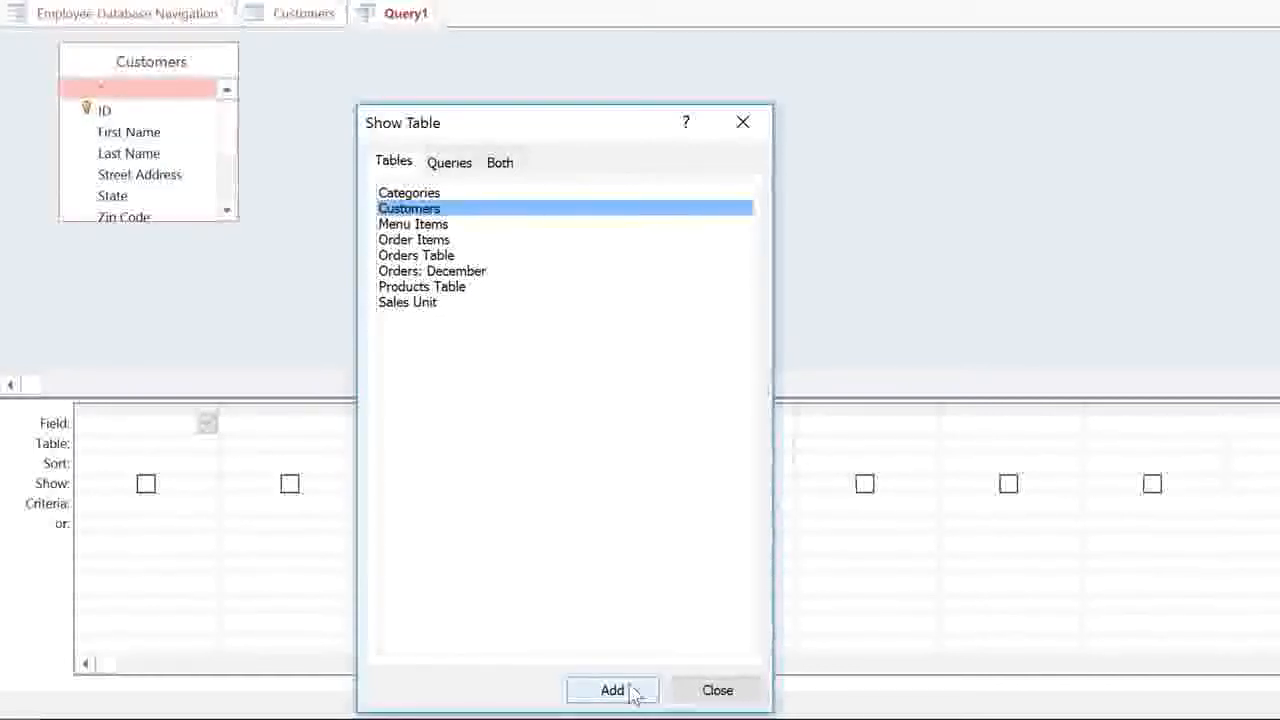
left_click(694, 691)
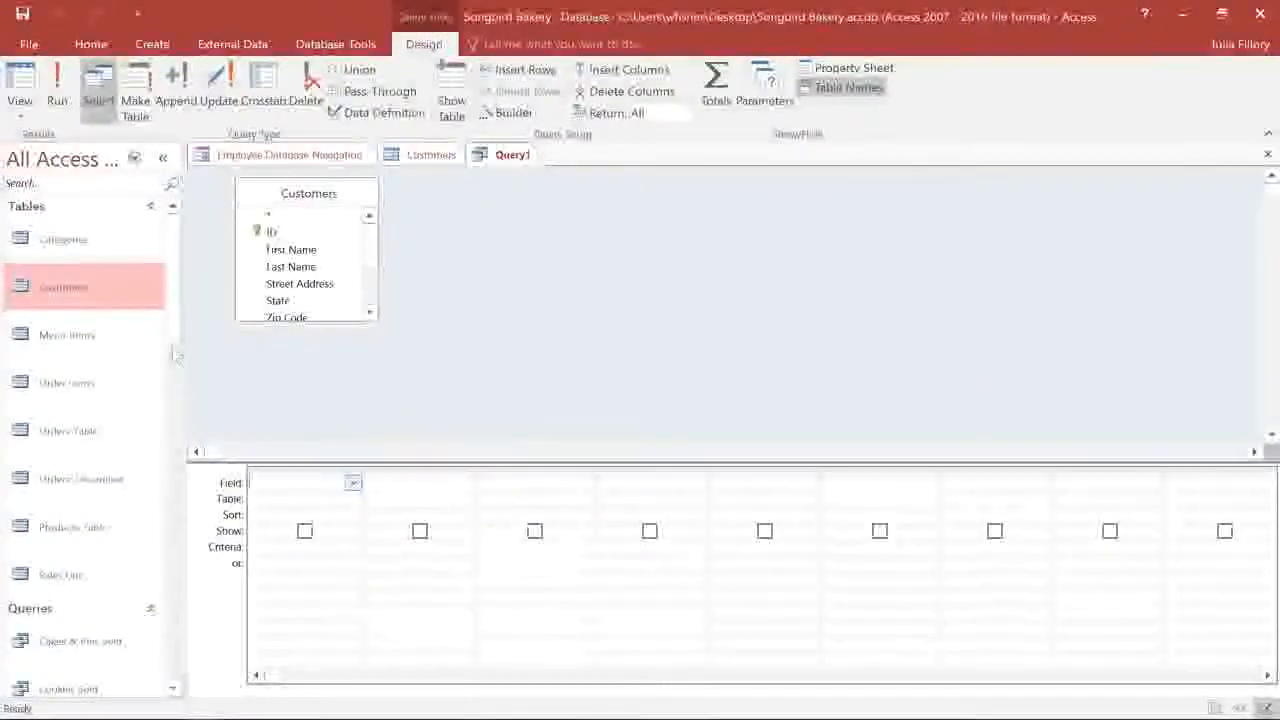
left_click(20, 115)
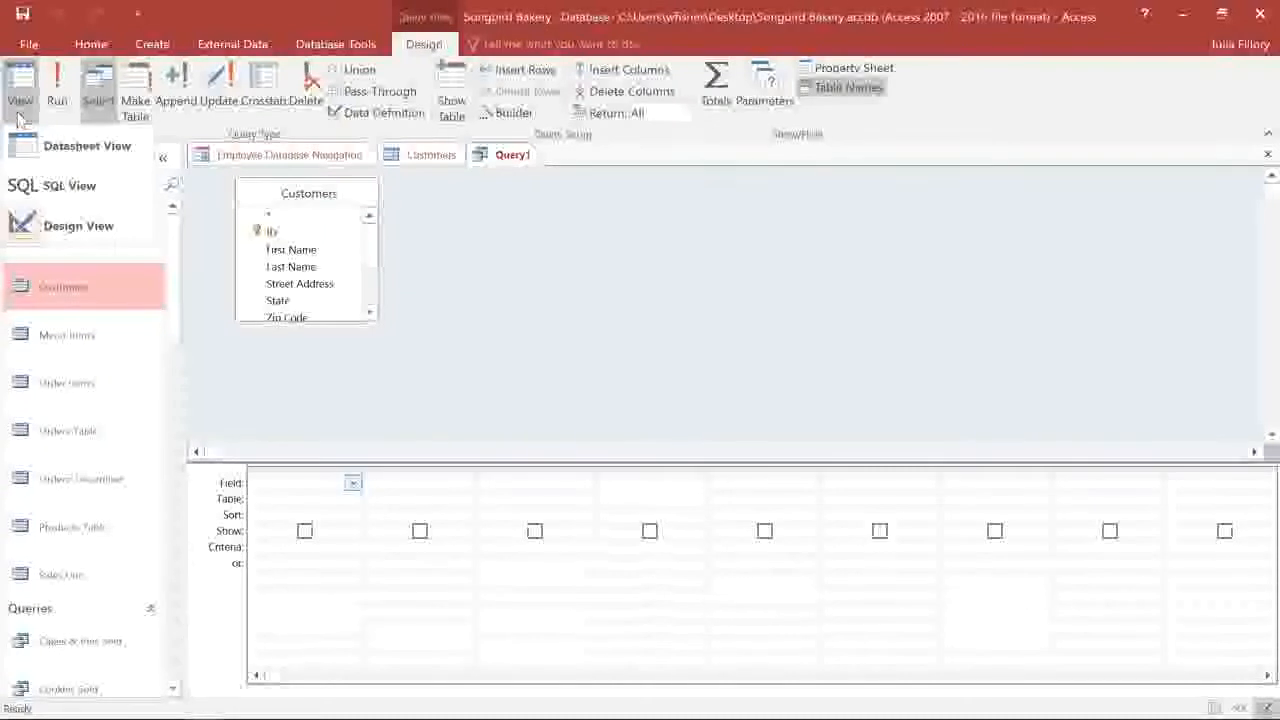
left_click(20, 117)
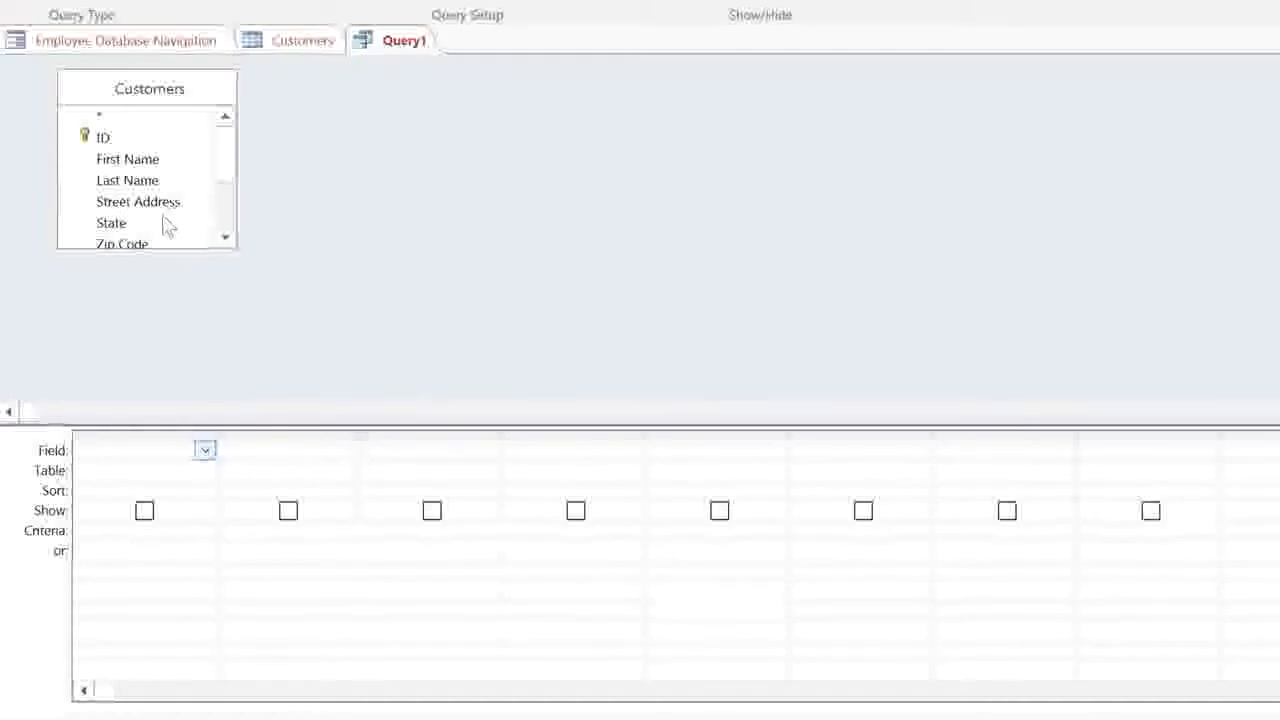
Enlarge the Customers field list and add First Name, Last Name, Street Address, City, State and Zip Code to the query in that order.
left_click(237, 250)
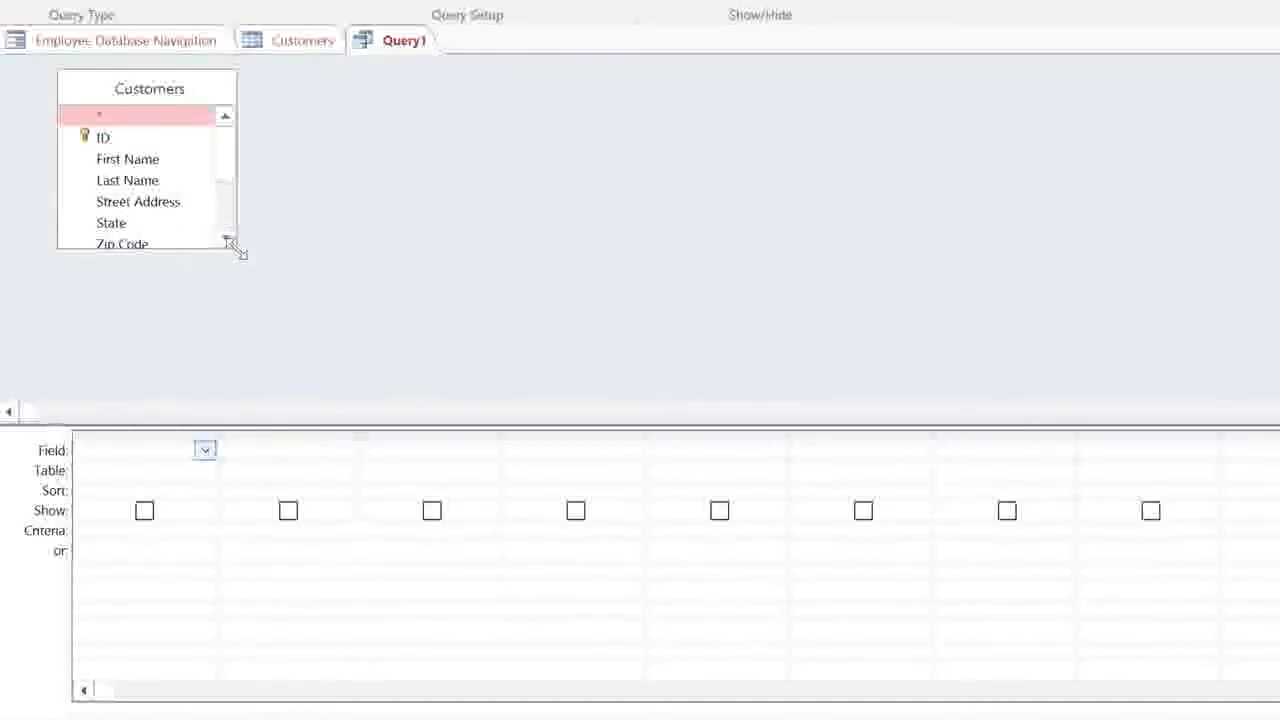
left_click_drag(237, 250, 296, 385)
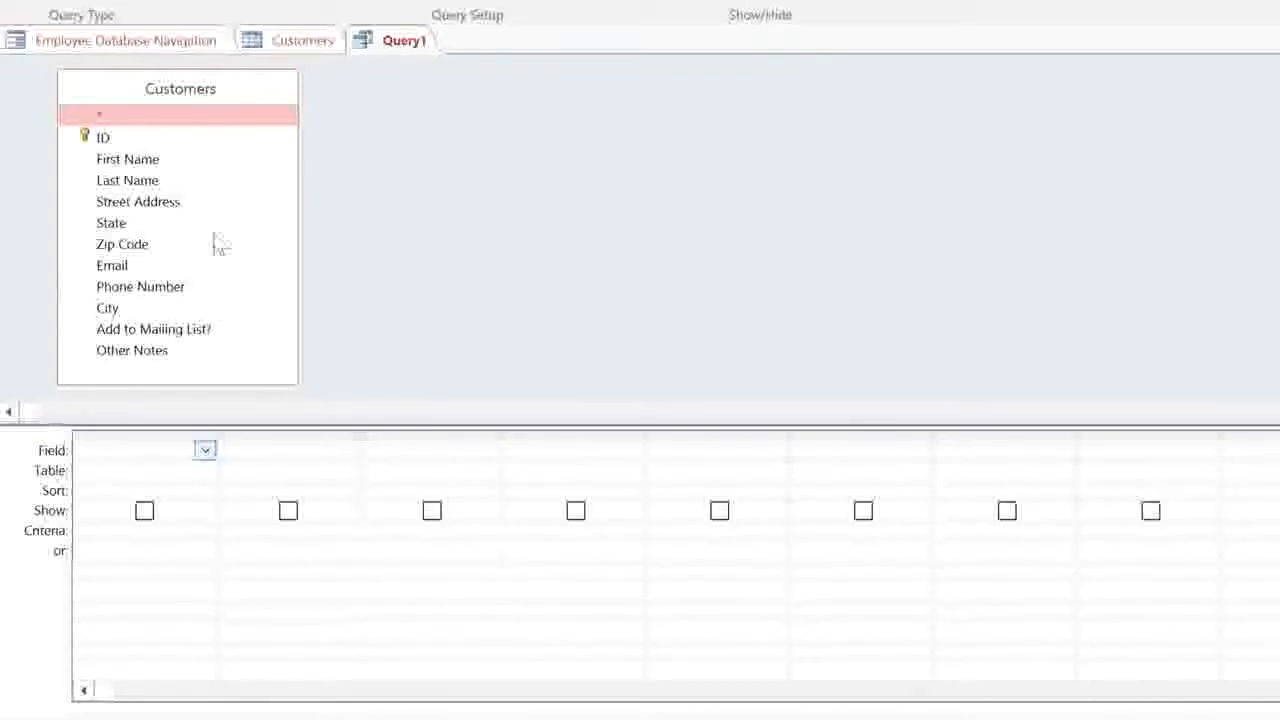
double_click(200, 166)
left_click(199, 185)
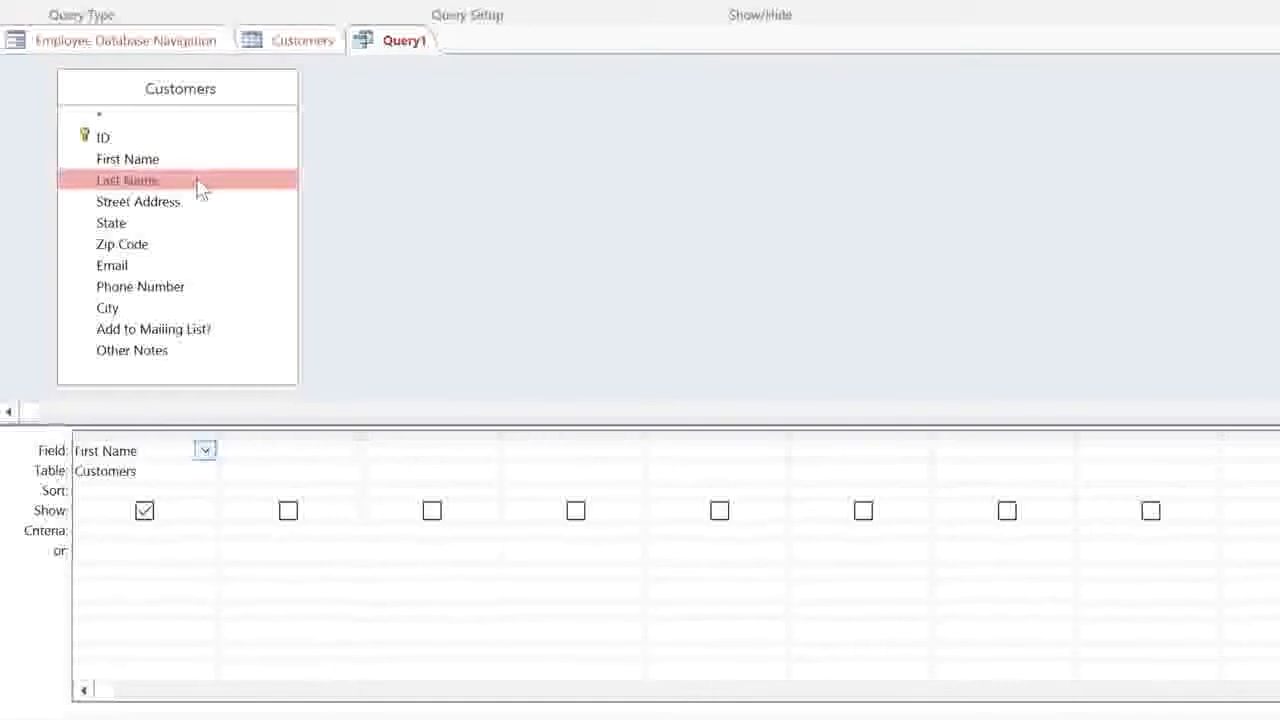
double_click(200, 188)
left_click(203, 206)
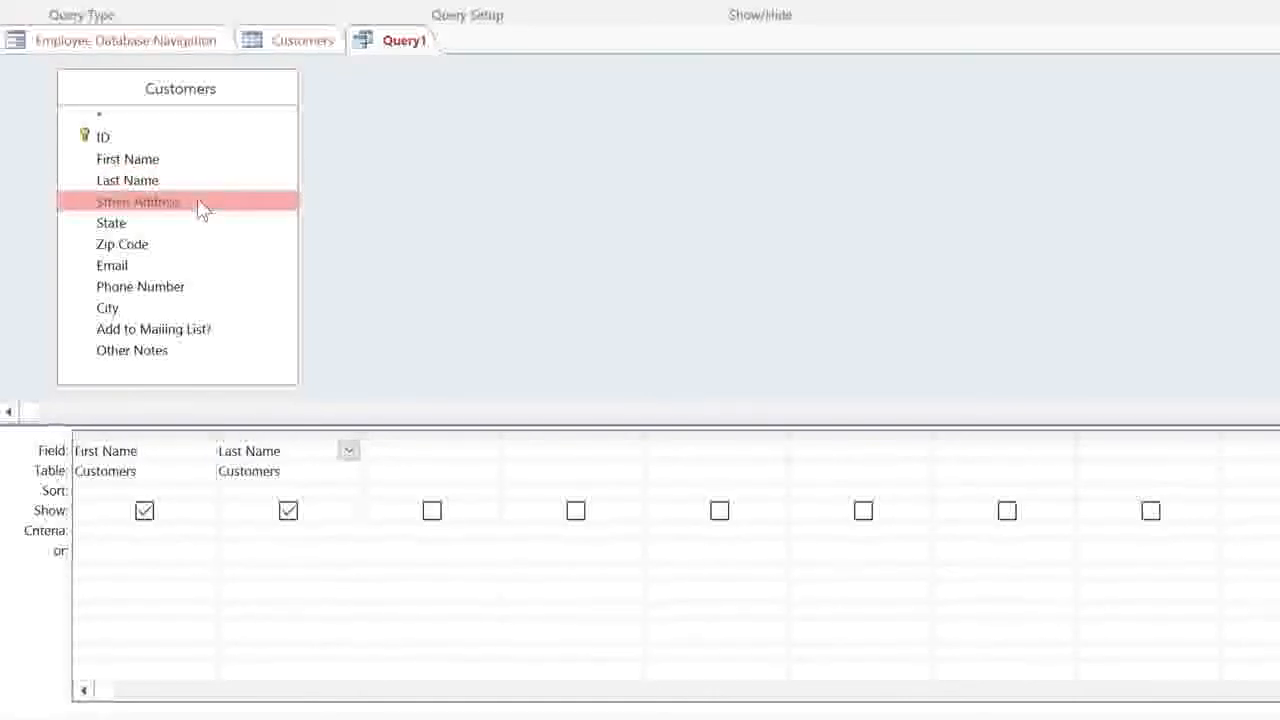
double_click(203, 209)
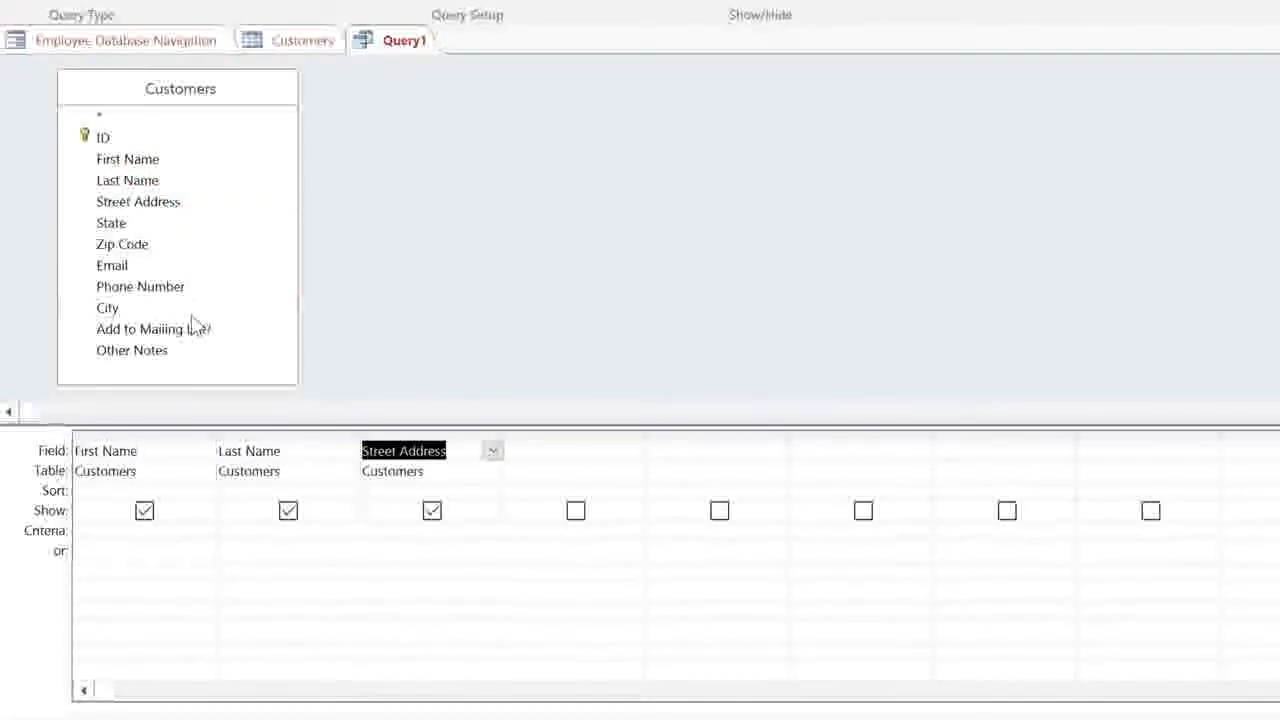
double_click(195, 312)
left_click(200, 226)
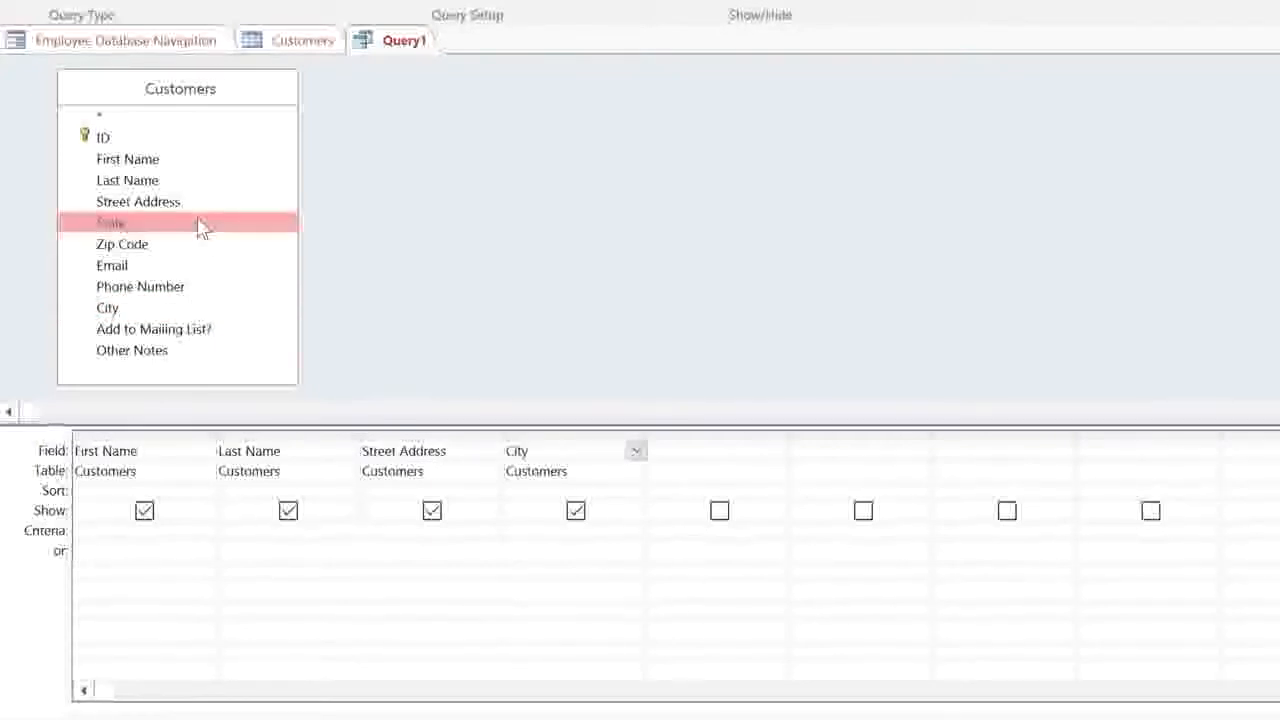
double_click(200, 226)
left_click(197, 248)
double_click(197, 248)
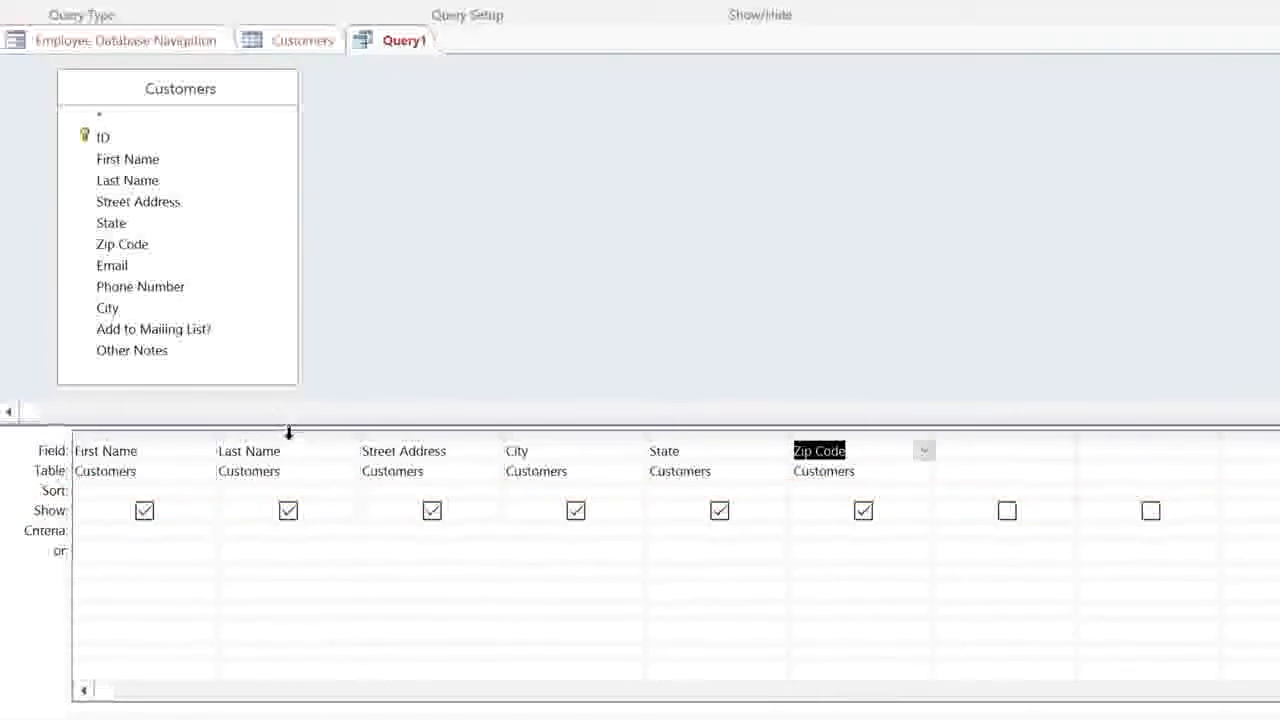
Sort the query by the Last Name field in ascending order.
left_click(336, 490)
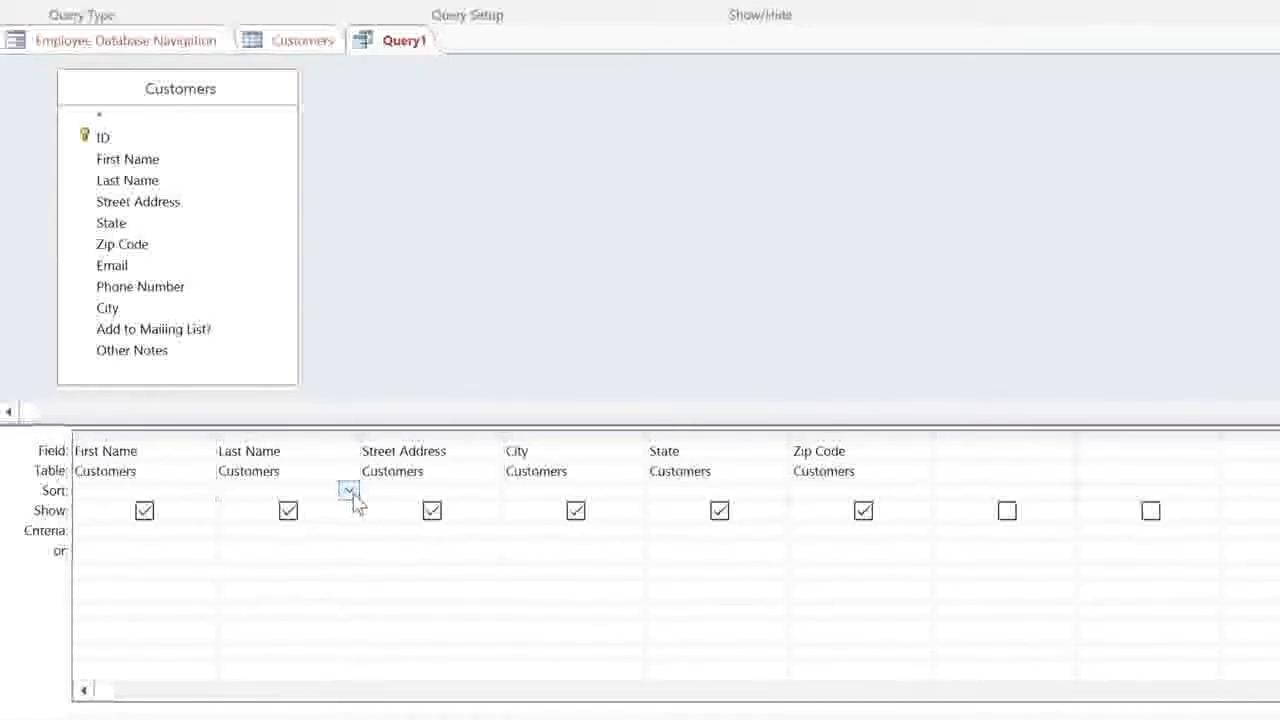
left_click(349, 491)
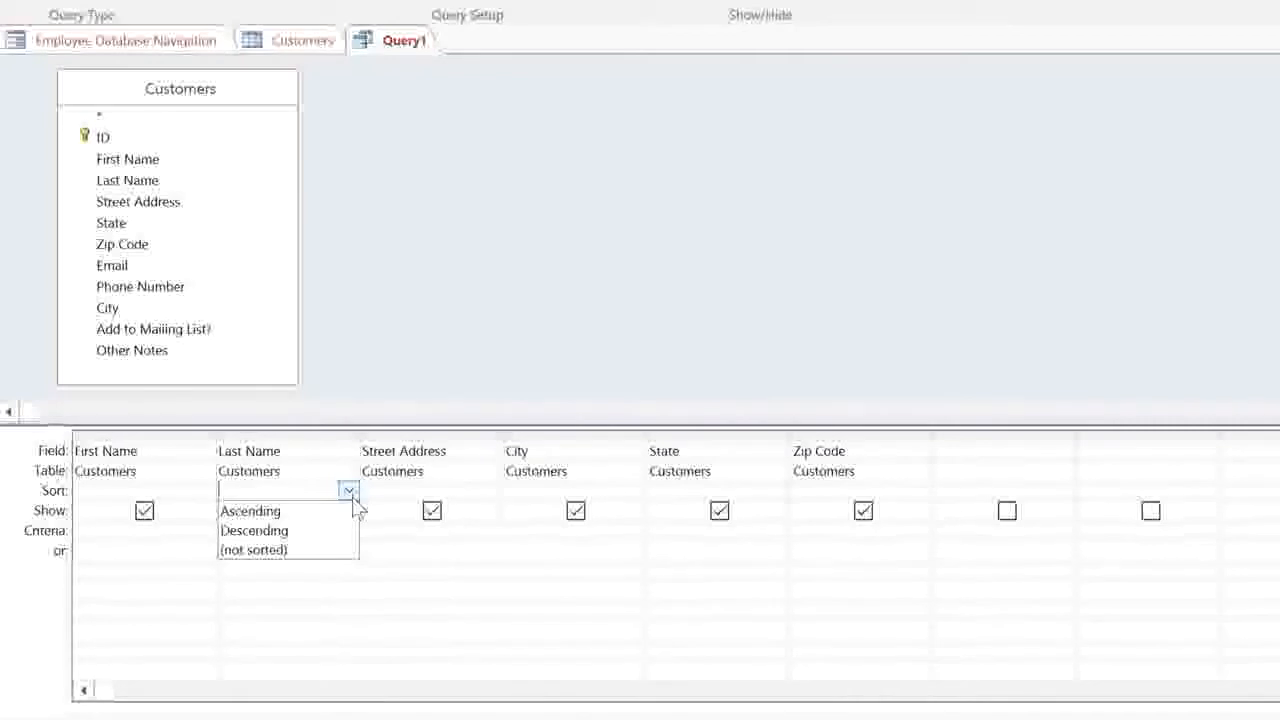
left_click(352, 512)
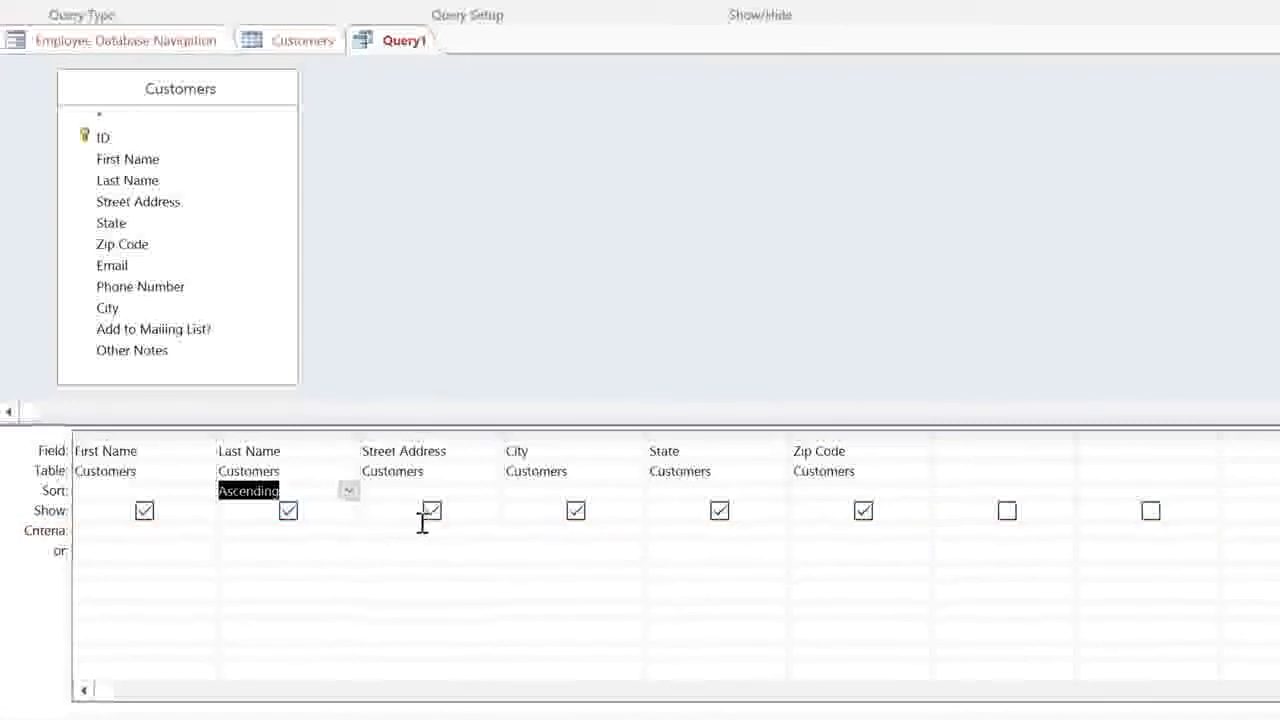
Set the City criterion to "Raleigh" and add "27513" as an alternative (or) criterion for Zip Code.
left_click(620, 530)
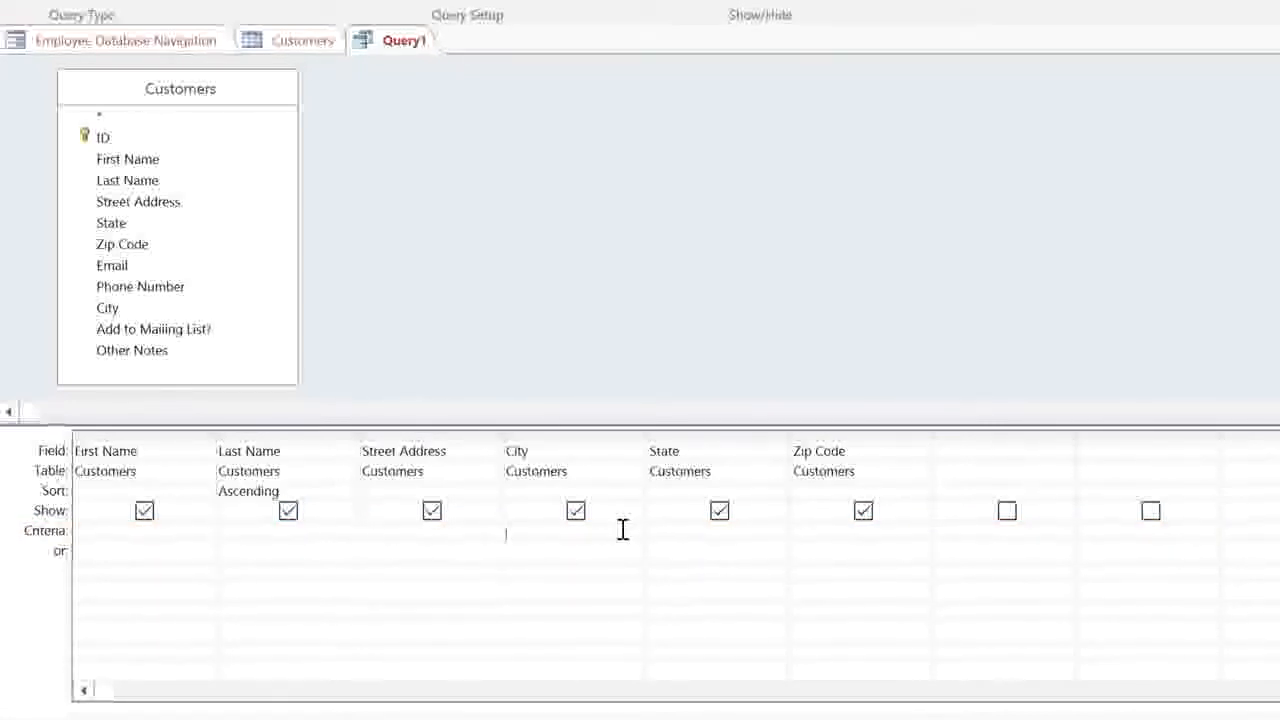
type("\"Raleigh")
key("Tab")
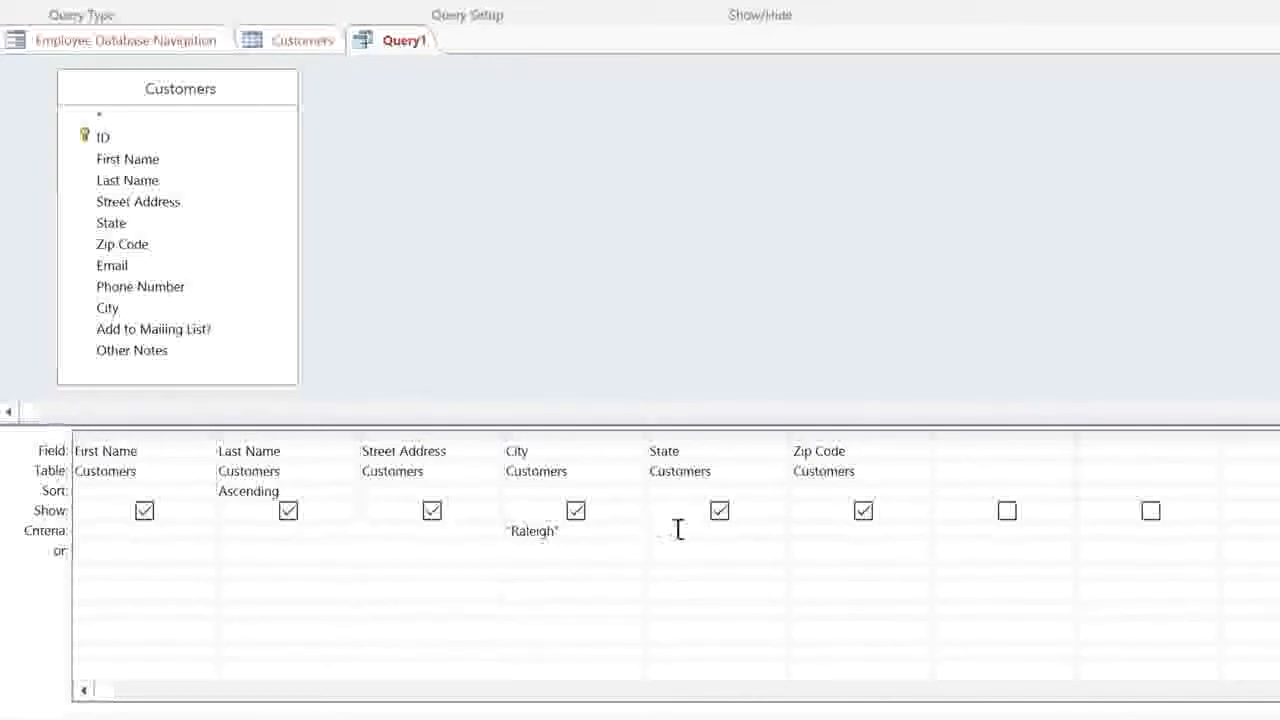
left_click(890, 550)
type("\"27513")
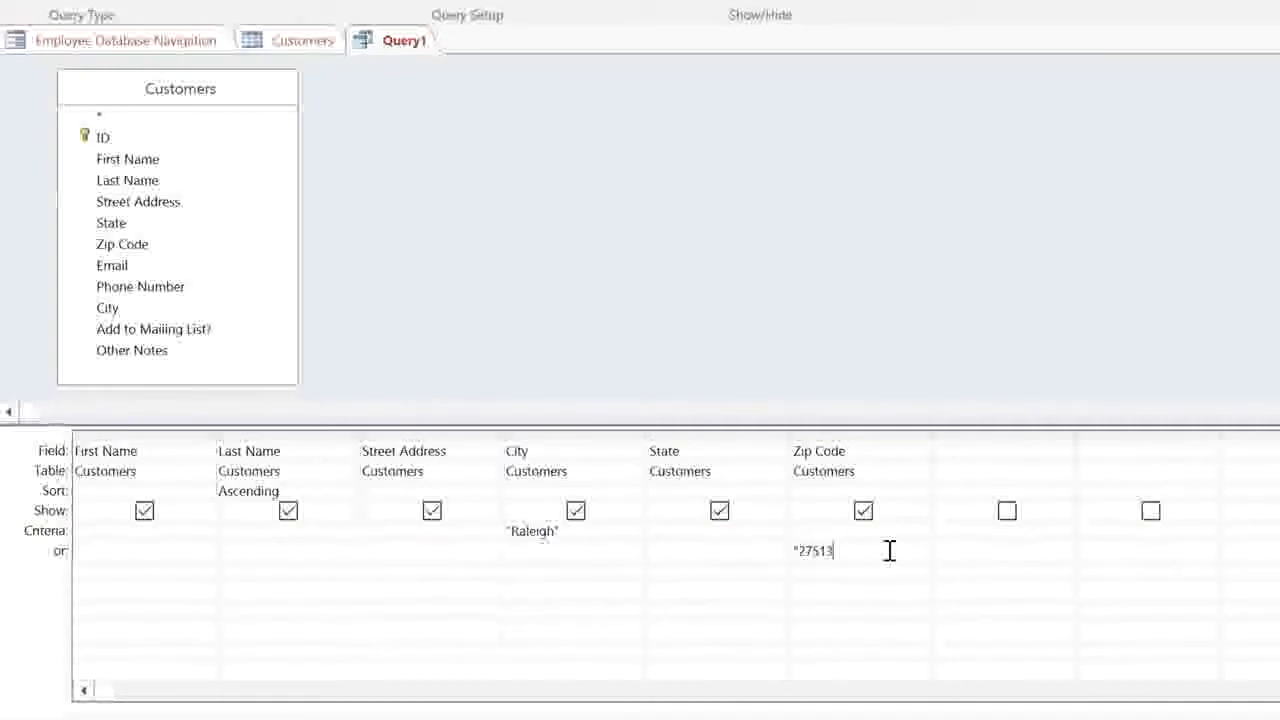
type("\"")
key("Tab")
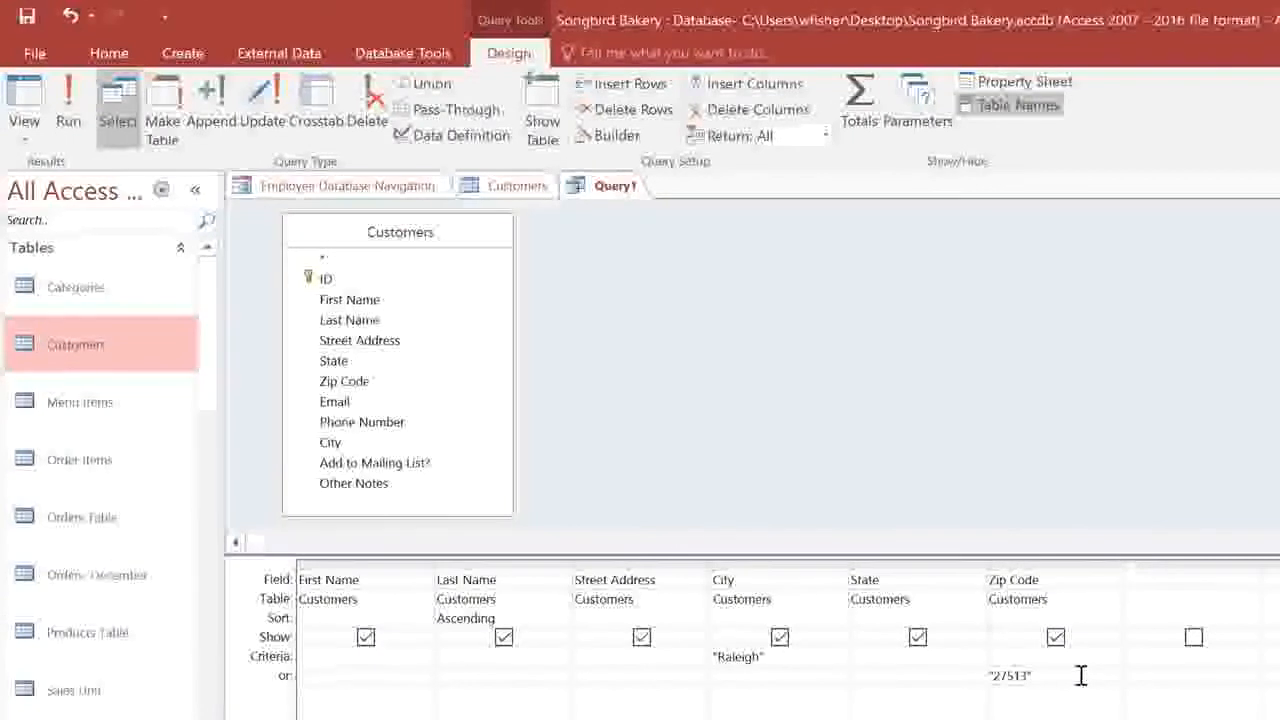
Run the query, look through the resulting customer records, and return to Design view.
left_click(61, 95)
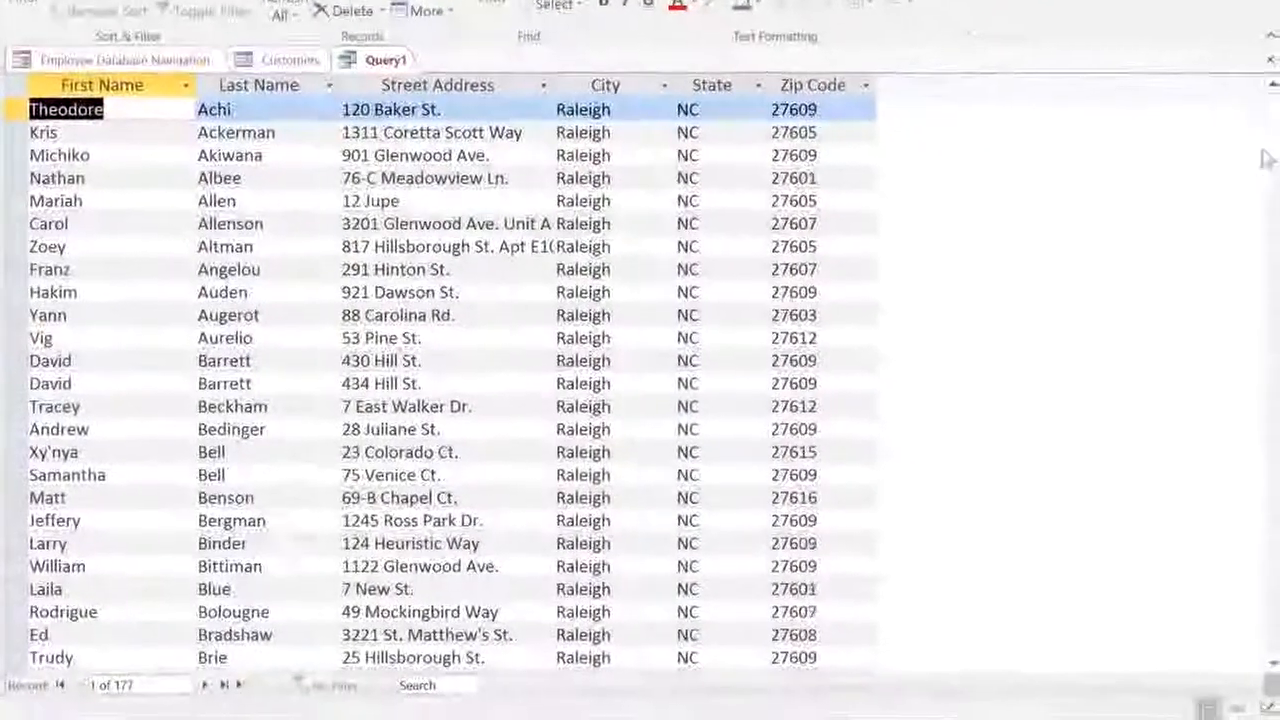
left_click_drag(1263, 155, 1274, 296)
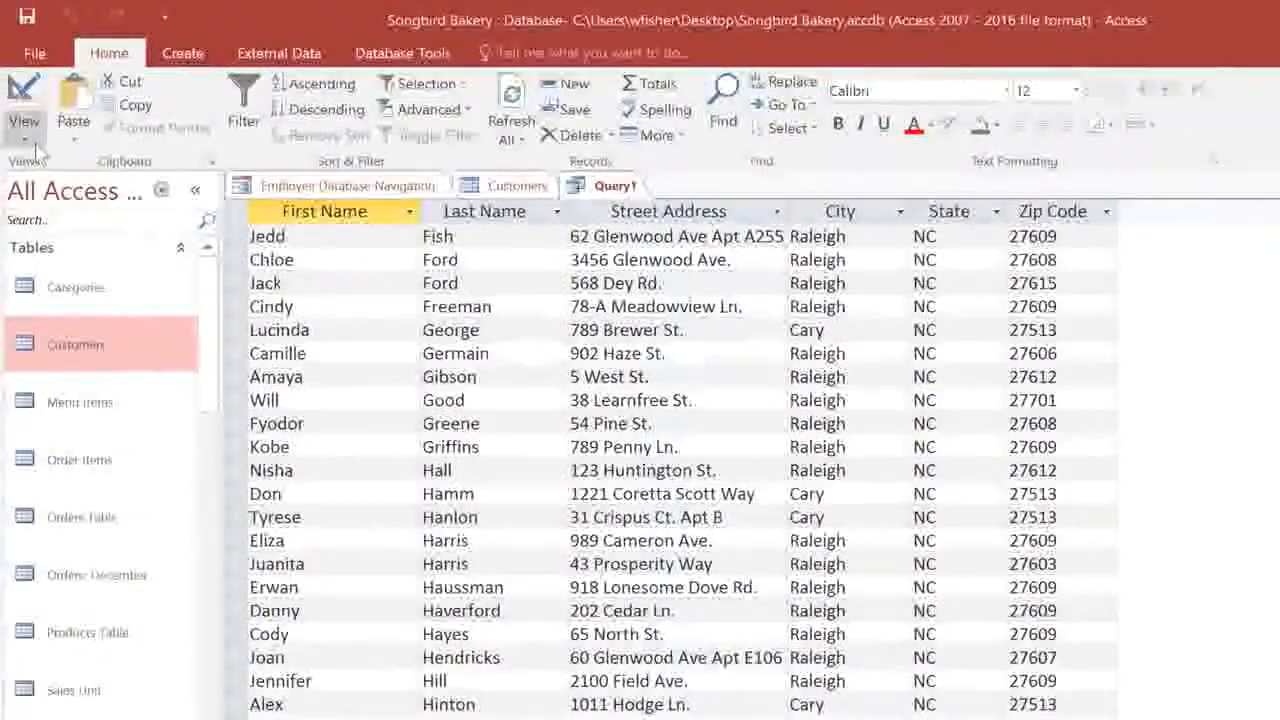
left_click(34, 145)
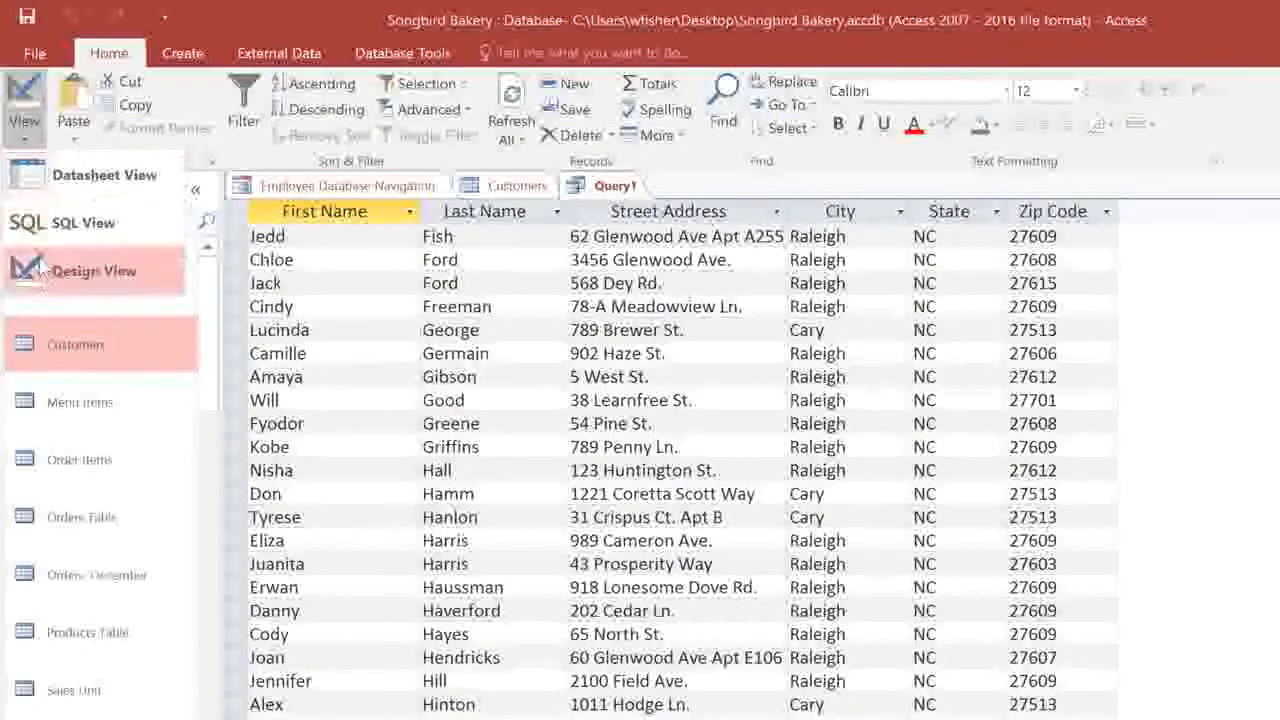
left_click(90, 272)
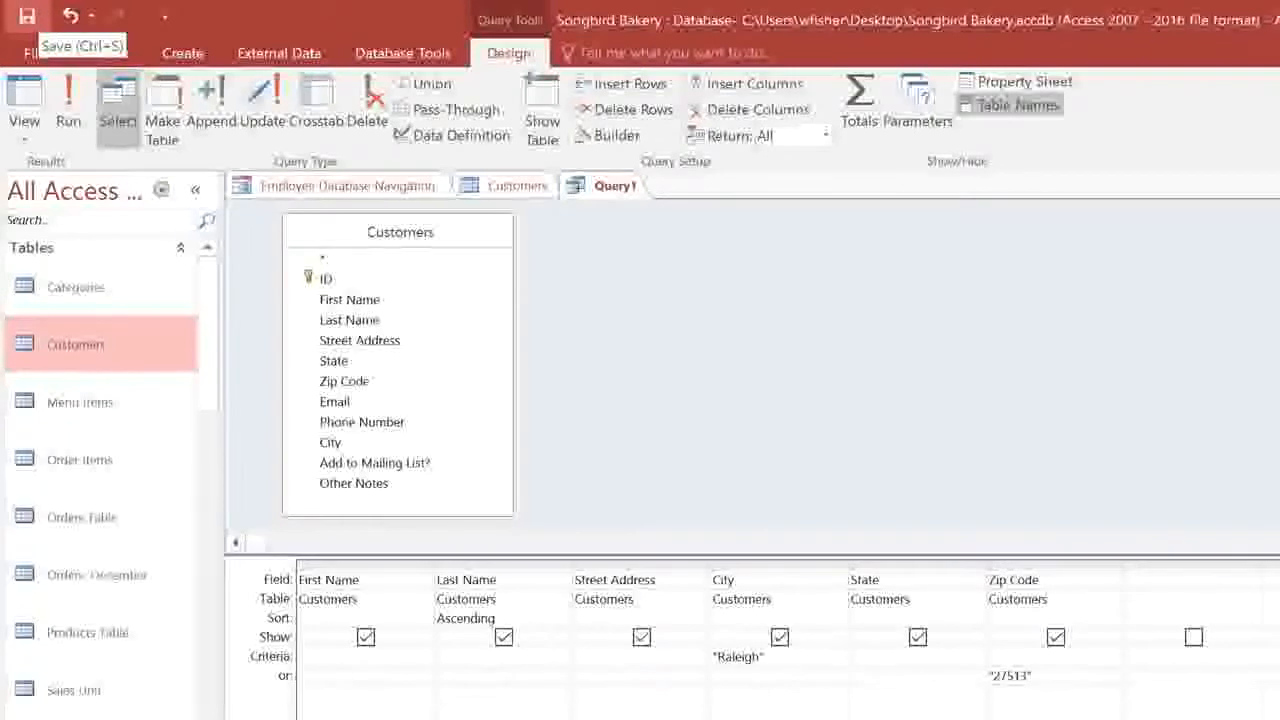
Save the query under the name Nearby Customers.
left_click(27, 15)
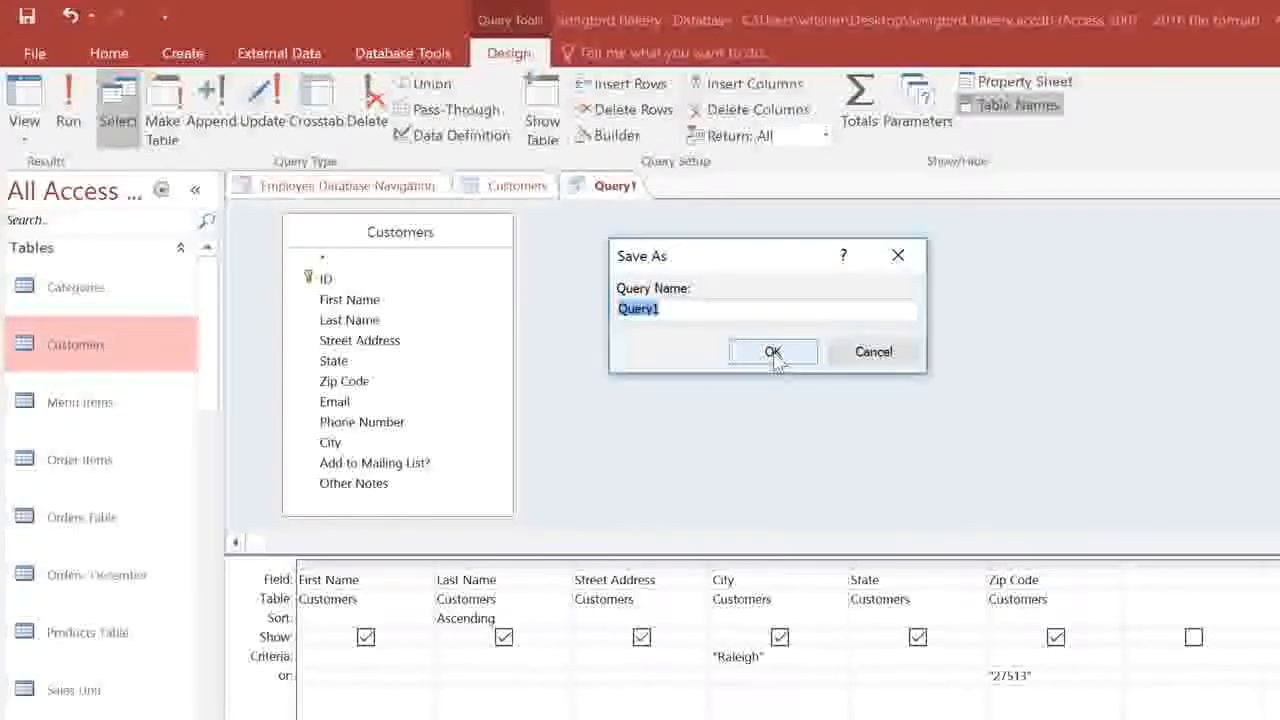
type("Nearby")
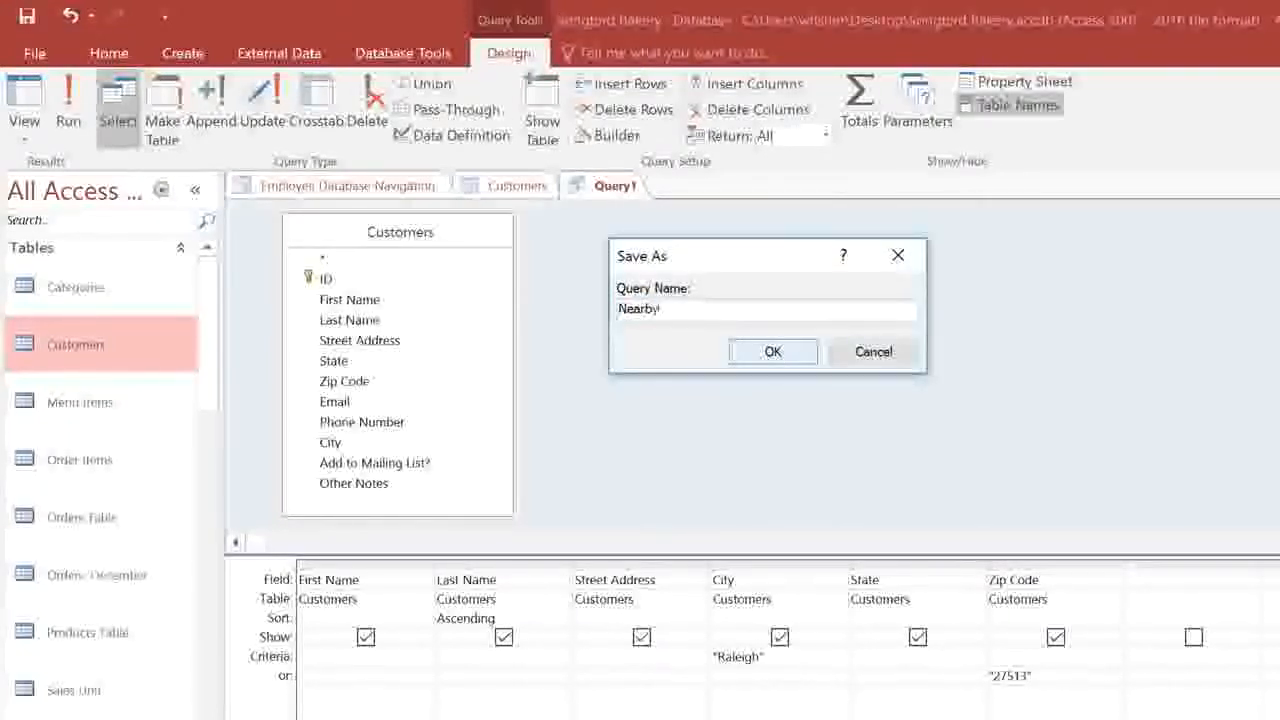
type(" Customers")
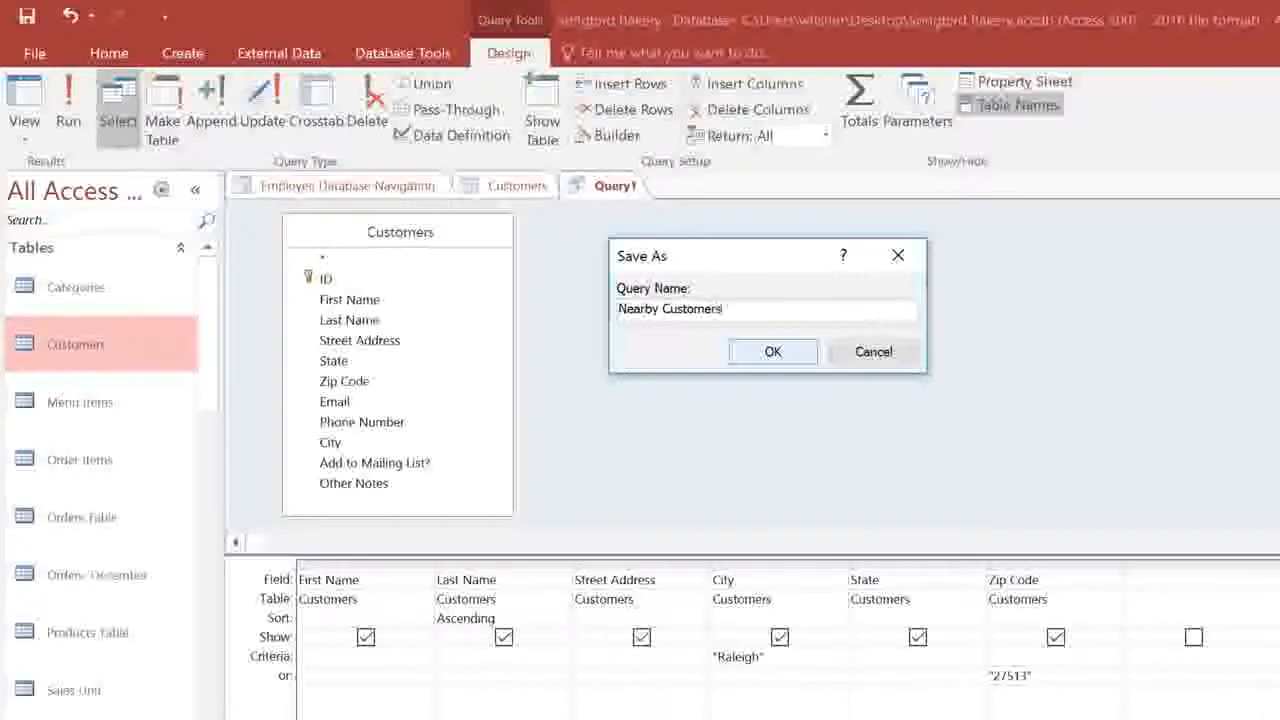
left_click(765, 352)
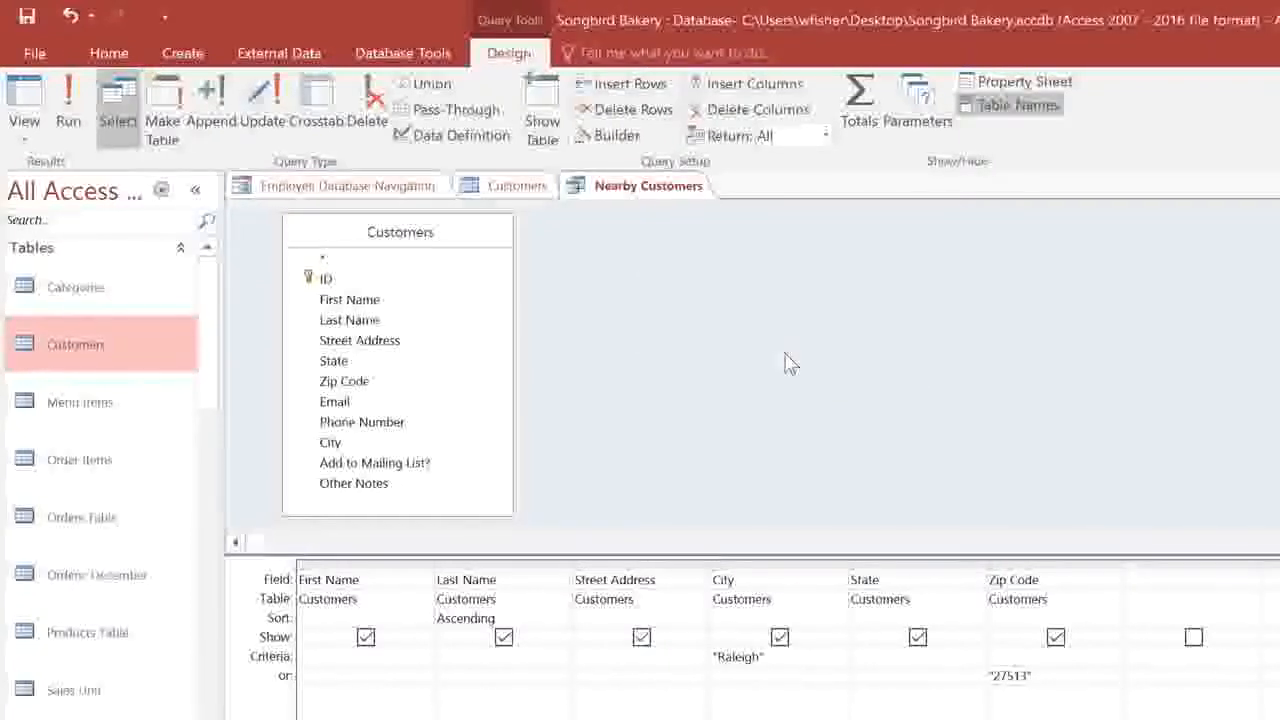